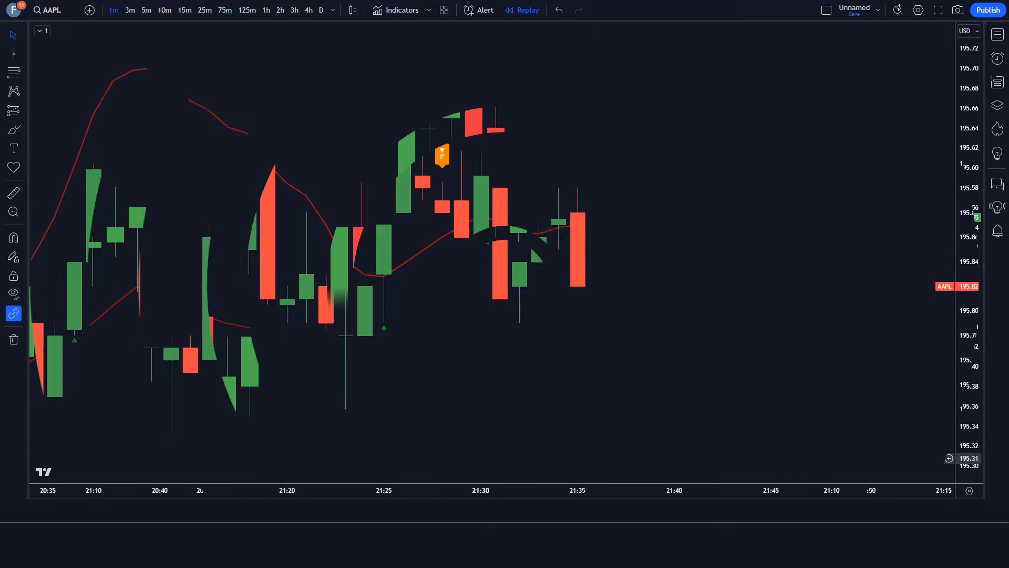
# Place a position tool on the latest candle and move its stop to 195.64.
pyautogui.click(518, 267)
pyautogui.moveTo(529, 154); pyautogui.dragTo(528, 129)
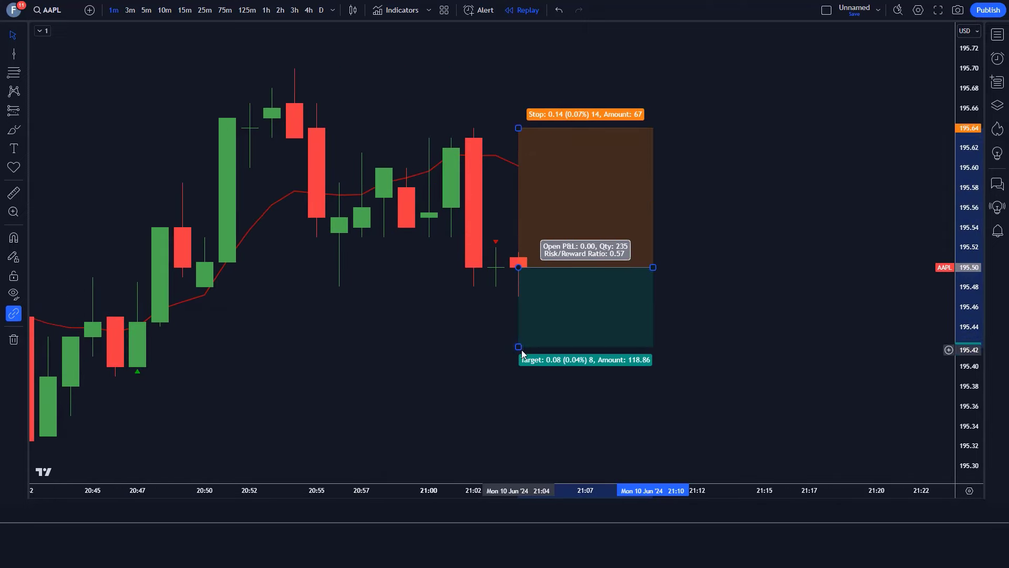
pyautogui.moveTo(518, 347); pyautogui.dragTo(519, 479)
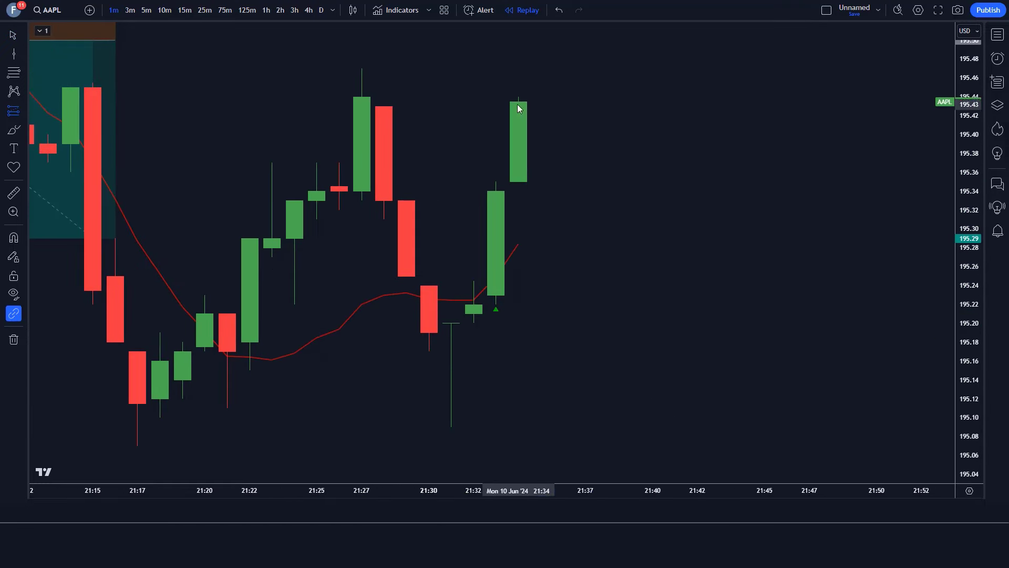
# Place a long position on the latest green candle and pull its target higher above entry.
pyautogui.click(519, 106)
pyautogui.moveTo(963, 125); pyautogui.dragTo(962, 174)
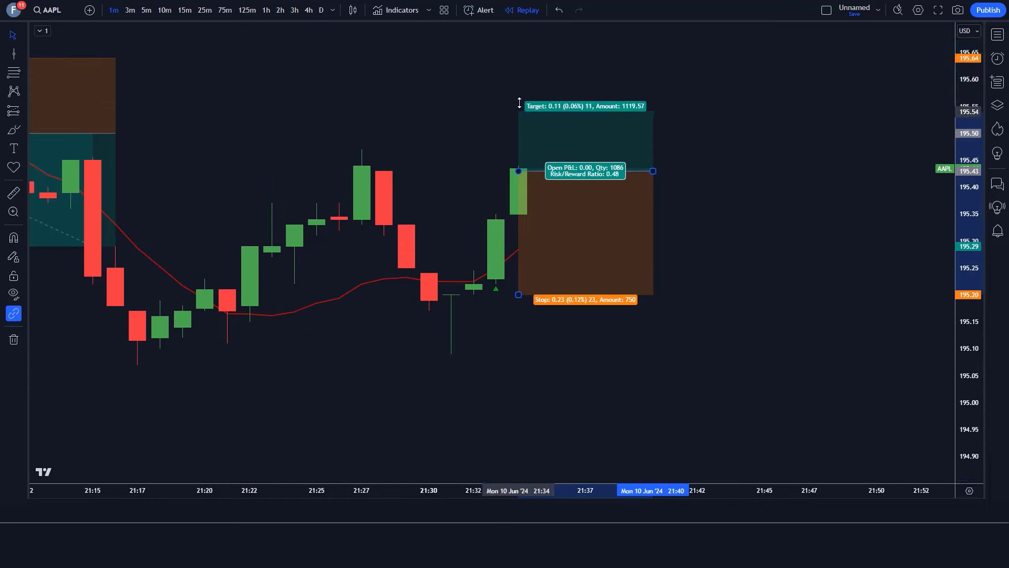
pyautogui.moveTo(519, 101); pyautogui.dragTo(523, 77)
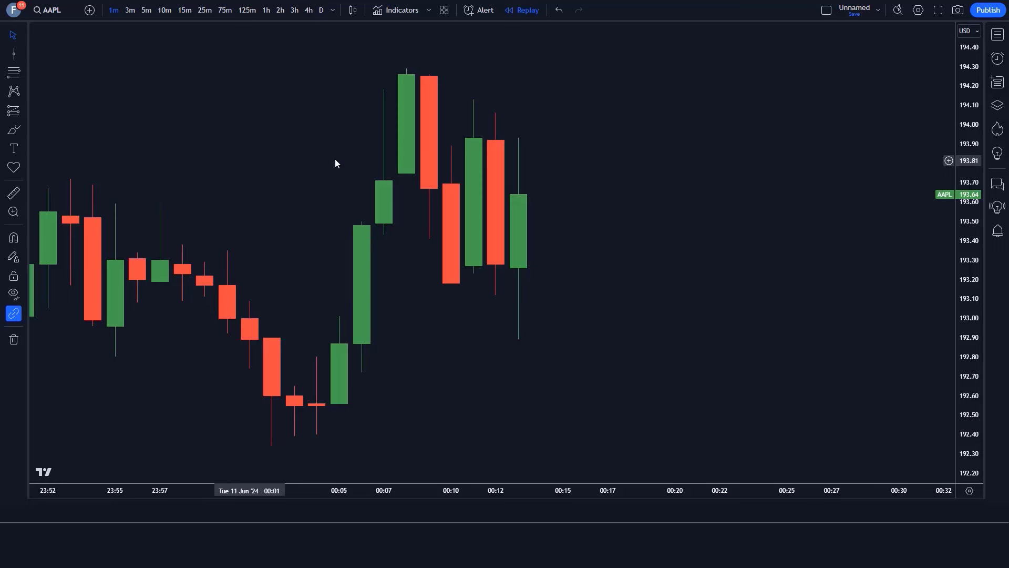
# Search Indicators for 'Trading System(Dark)' and add the first result to the chart.
pyautogui.click(396, 12)
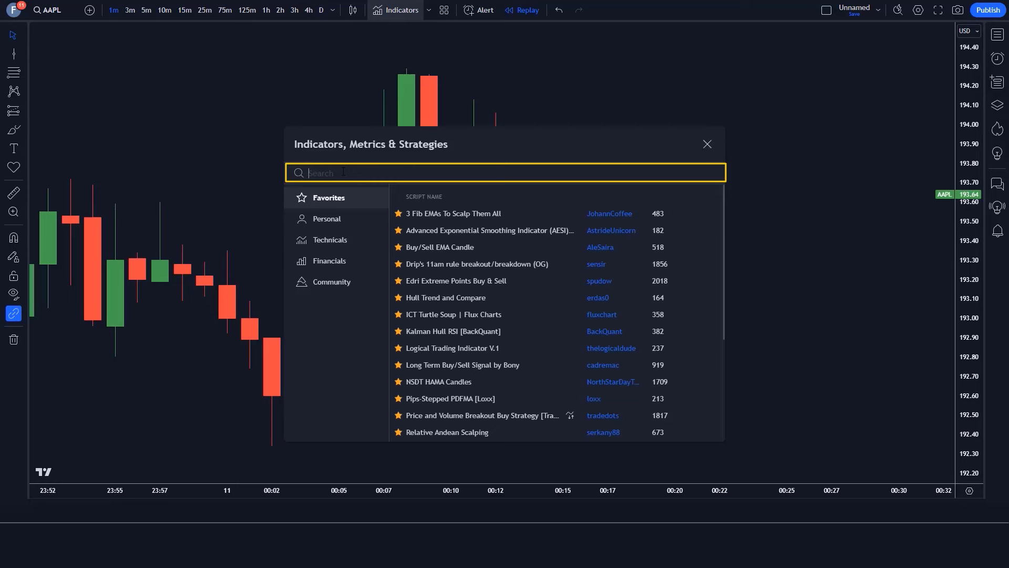
pyautogui.write('Trading System(Dark)')
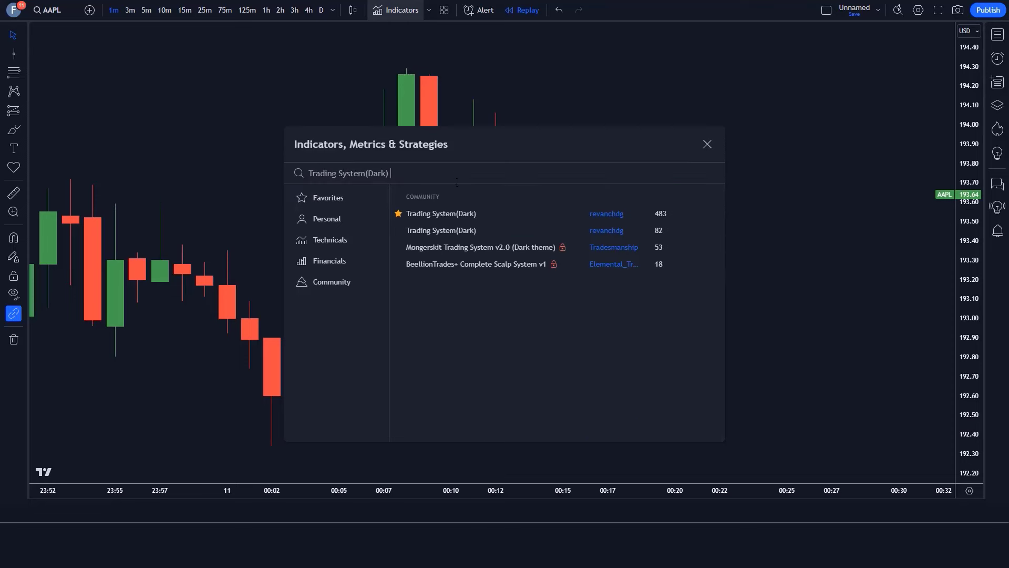
pyautogui.click(453, 216)
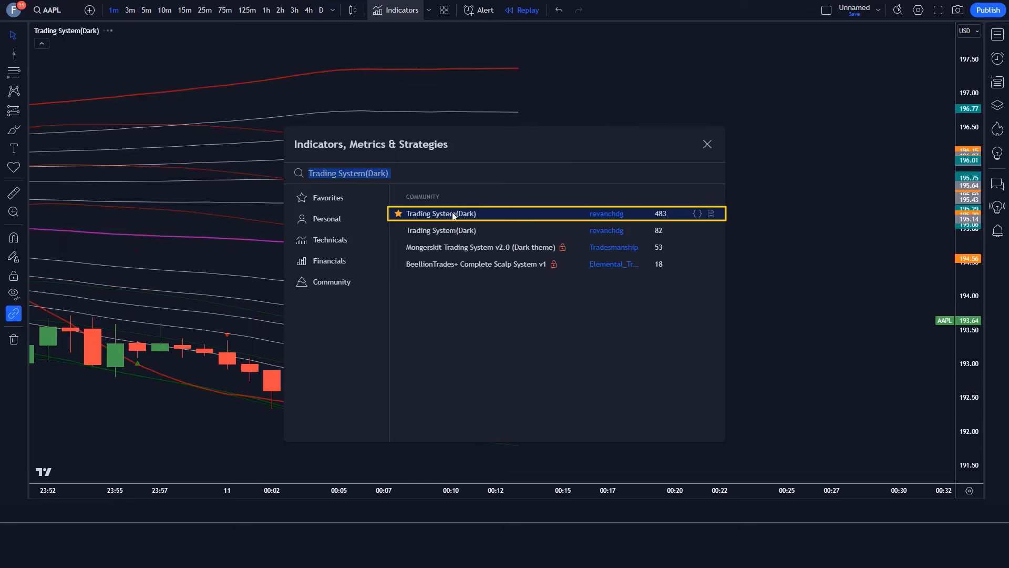
pyautogui.click(707, 144)
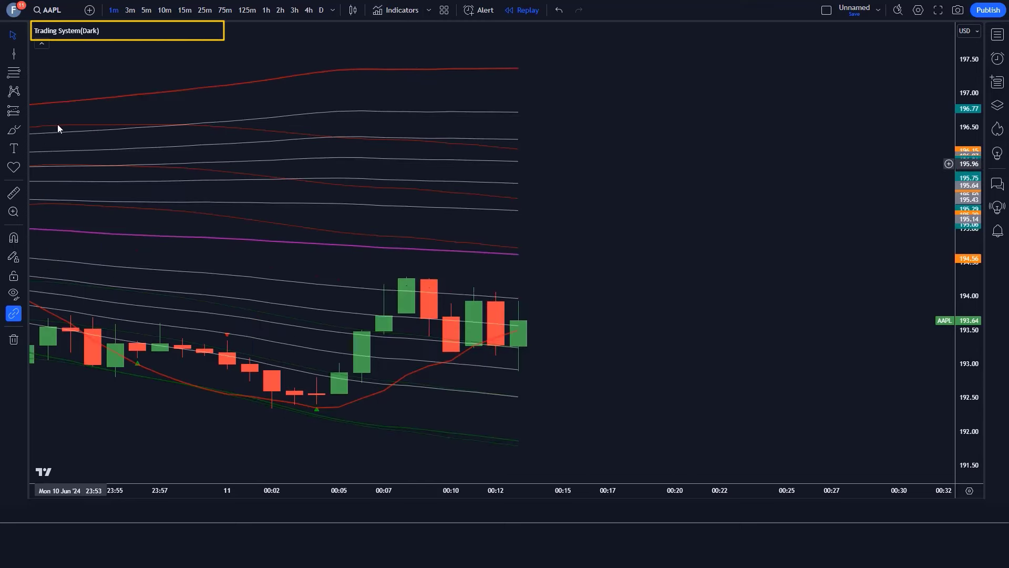
# Hide the Trading System(Dark) plot lines and fib level lines on the Style tab.
pyautogui.click(122, 32)
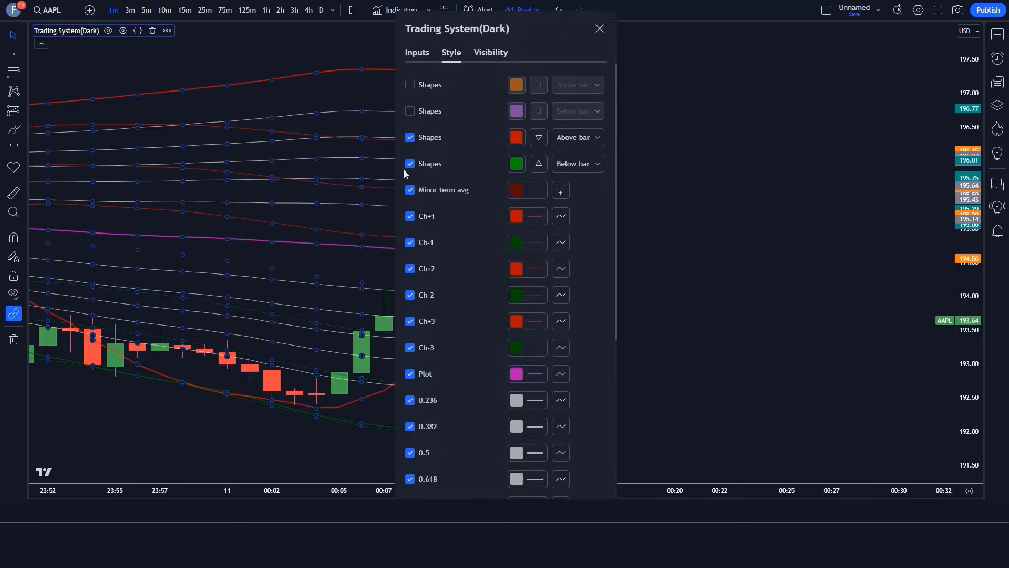
pyautogui.click(410, 215)
pyautogui.click(410, 268)
pyautogui.click(410, 322)
pyautogui.click(410, 371)
pyautogui.click(410, 424)
pyautogui.scroll(-5, 410, 263)
pyautogui.click(410, 204)
pyautogui.click(410, 230)
pyautogui.click(410, 257)
pyautogui.click(410, 282)
pyautogui.click(410, 309)
pyautogui.click(410, 335)
pyautogui.click(410, 362)
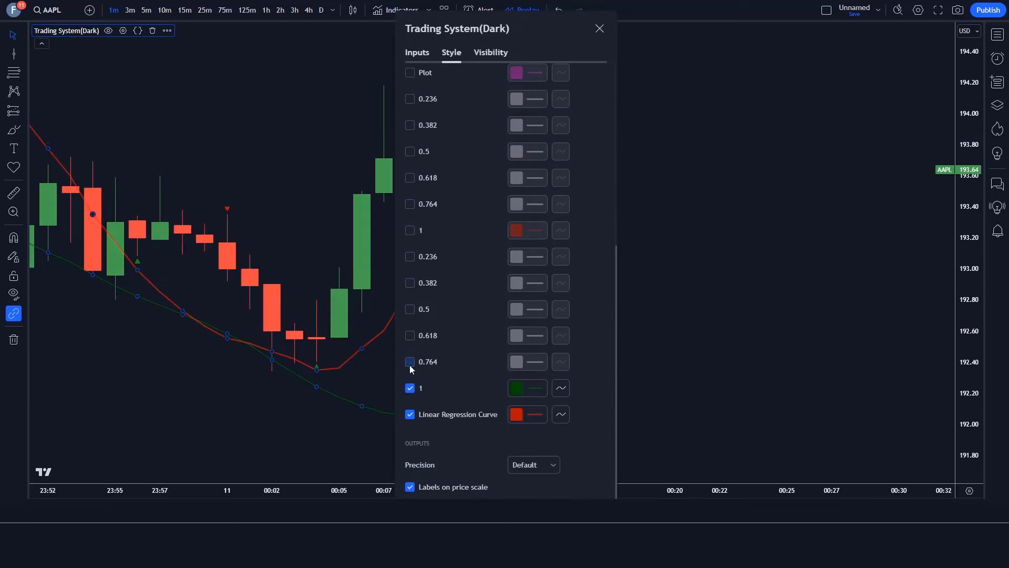
# Set Lookback 50, PPO Fast 9, Slow 21, Signal 10, Smooth 4, Length 40 and apply.
pyautogui.click(417, 52)
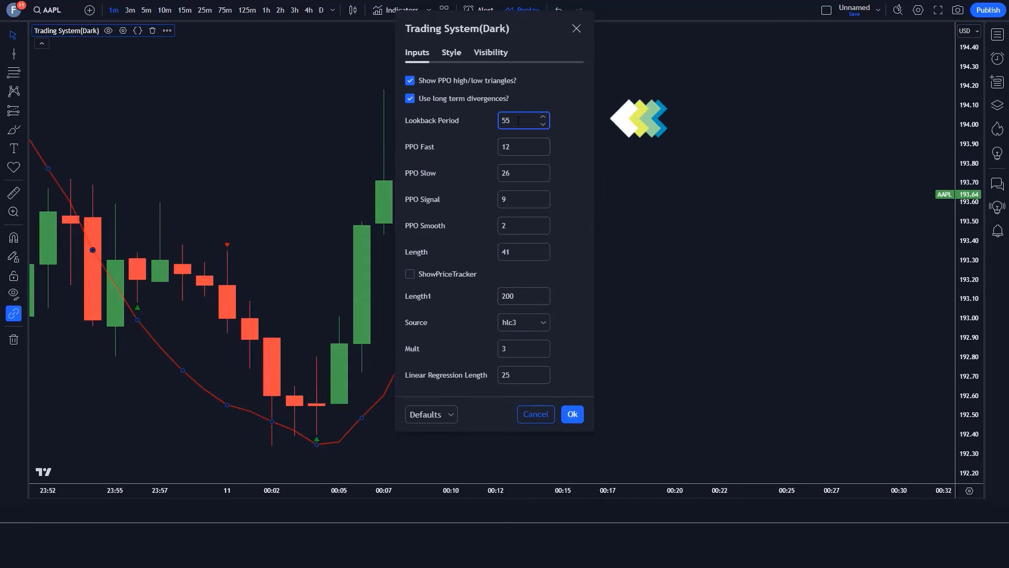
pyautogui.press('BackSpace')
pyautogui.press('BackSpace')
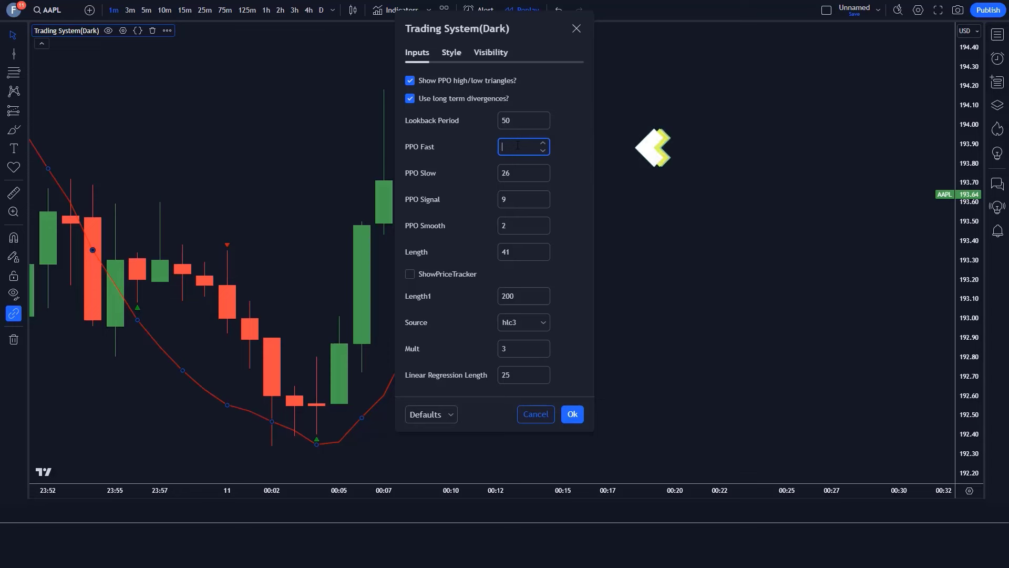
pyautogui.write('9')
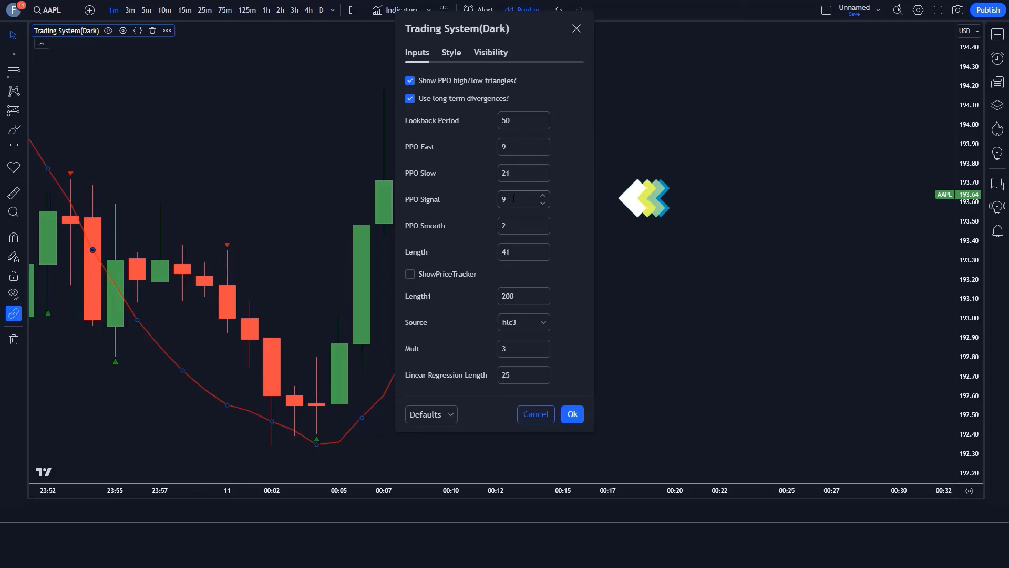
pyautogui.click(514, 199)
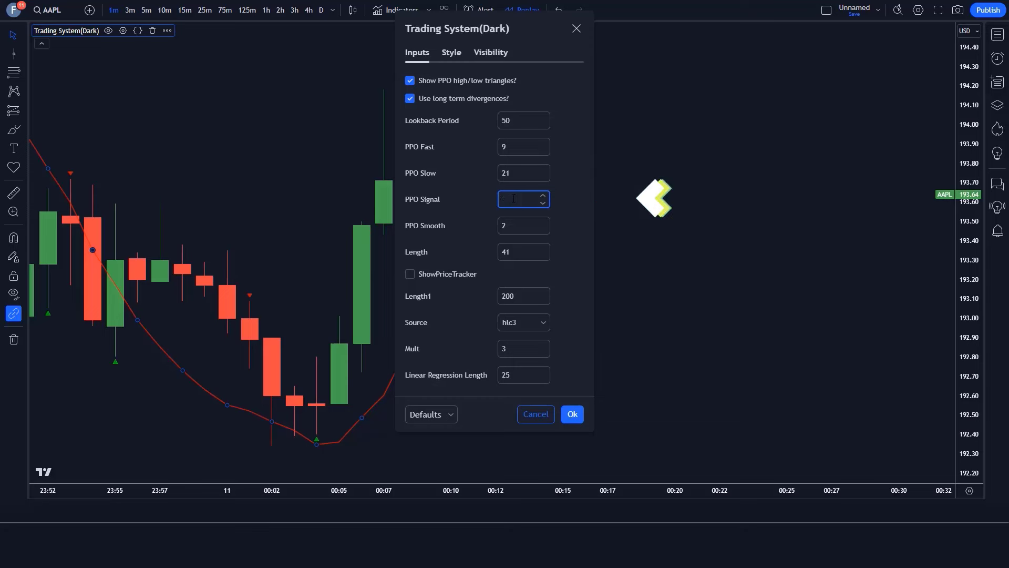
pyautogui.write('10')
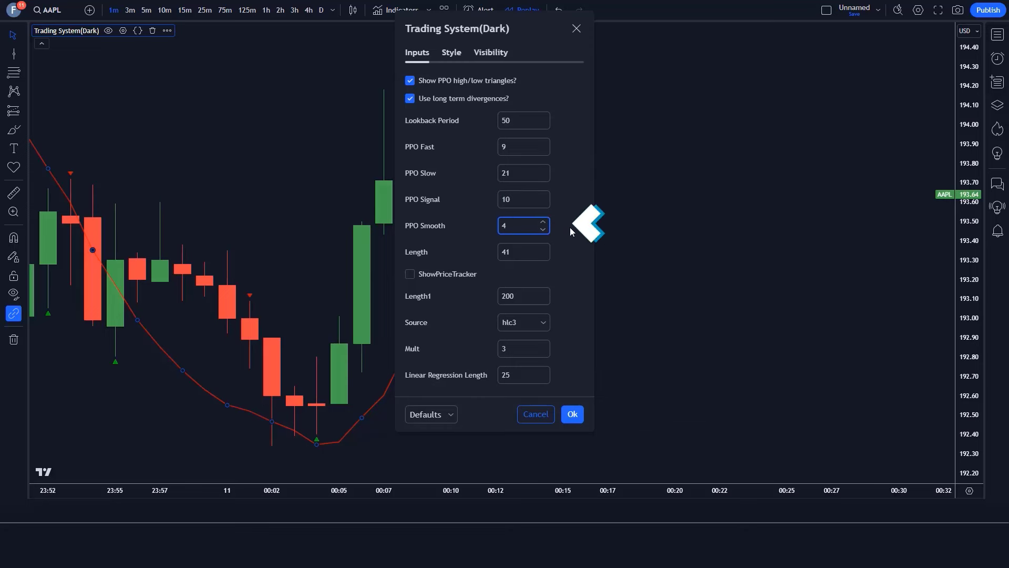
pyautogui.click(569, 227)
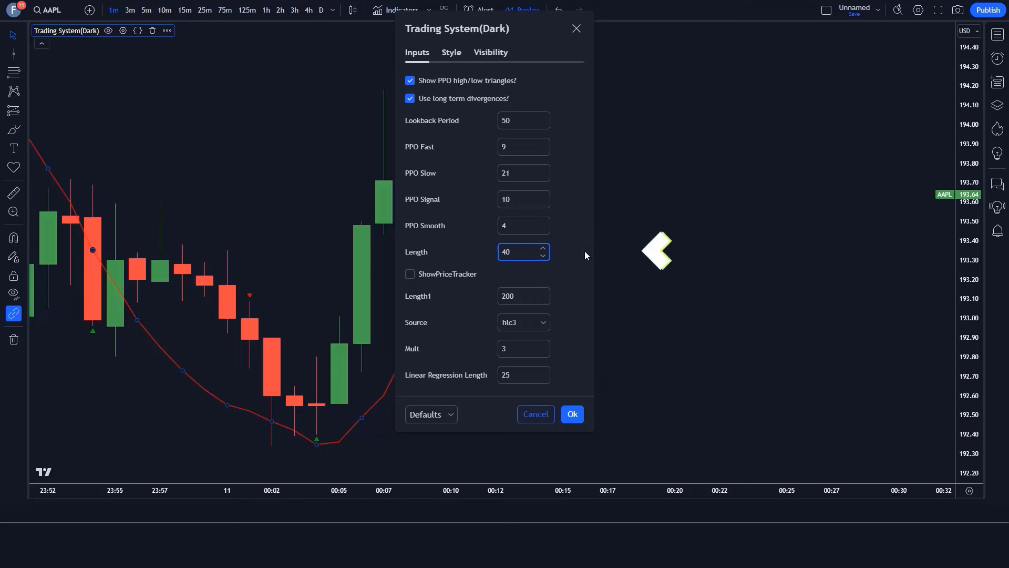
pyautogui.press('Return')
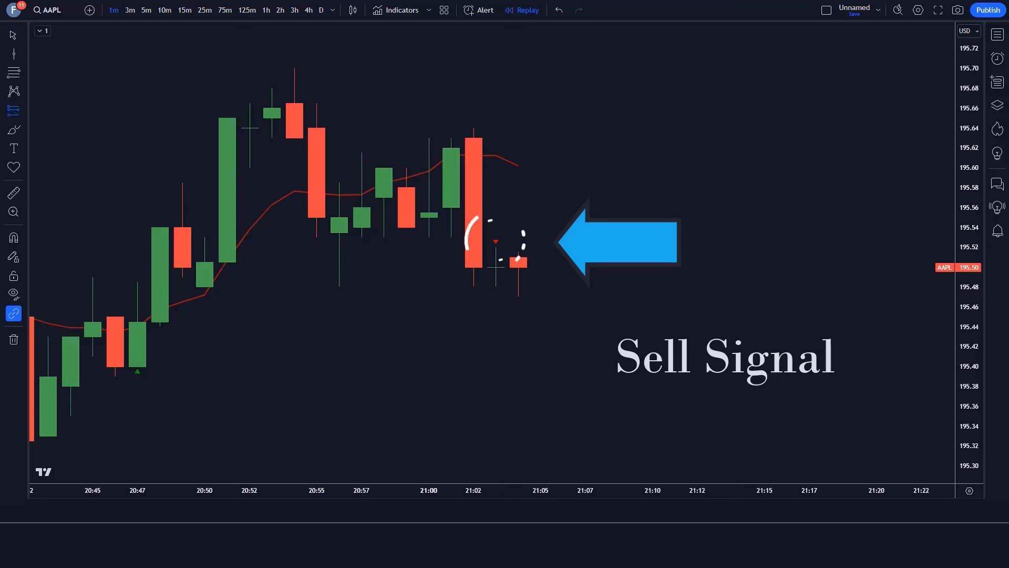
# Place a short position at the 21:04 sell-signal candle with stop 195.64 and target near 195.29.
pyautogui.click(520, 268)
pyautogui.moveTo(519, 188); pyautogui.dragTo(531, 129)
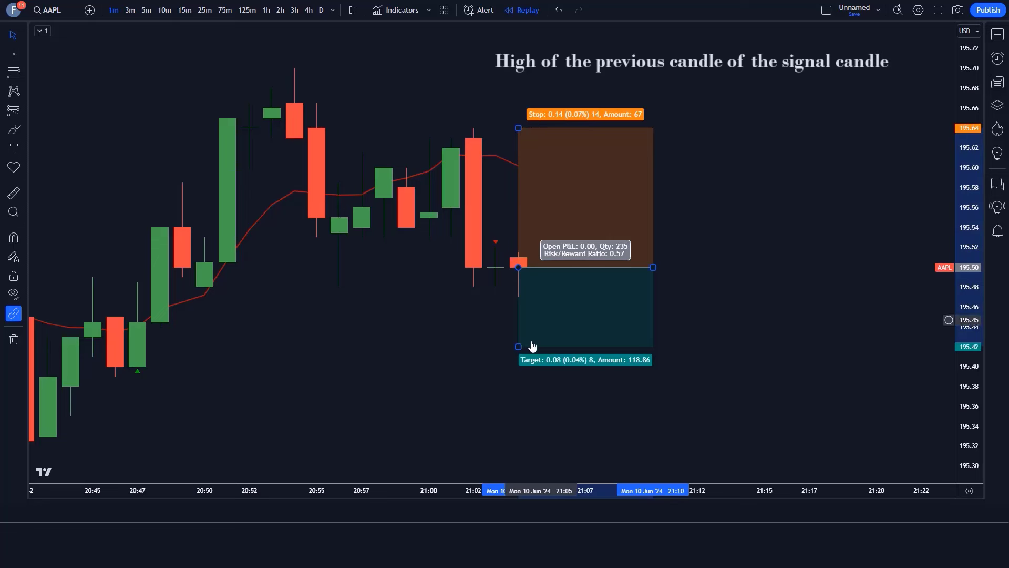
pyautogui.moveTo(519, 348); pyautogui.dragTo(515, 475)
# Resize the short position box so it ends where the target is hit.
pyautogui.click(796, 390)
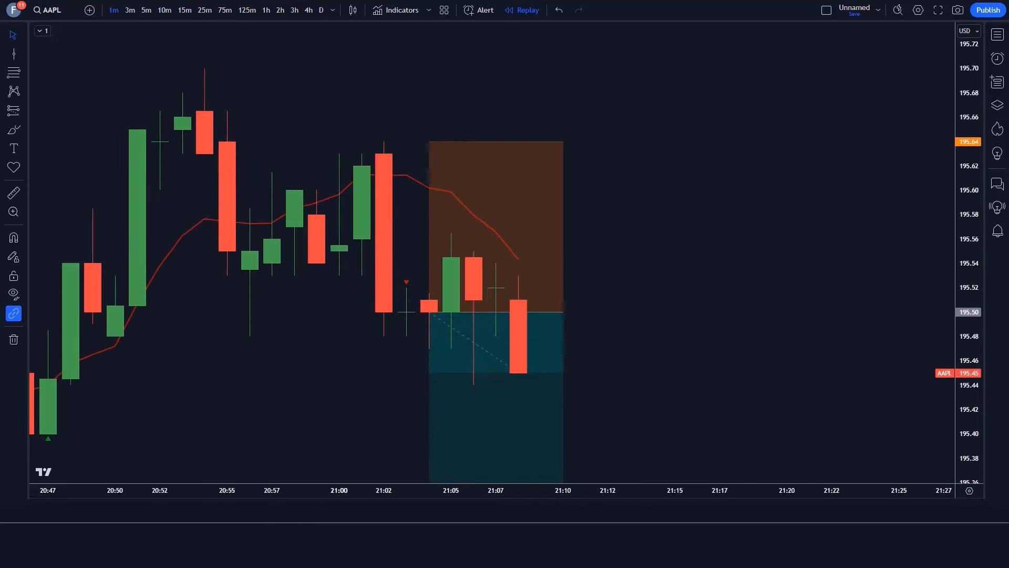
pyautogui.moveTo(735, 331); pyautogui.dragTo(742, 331)
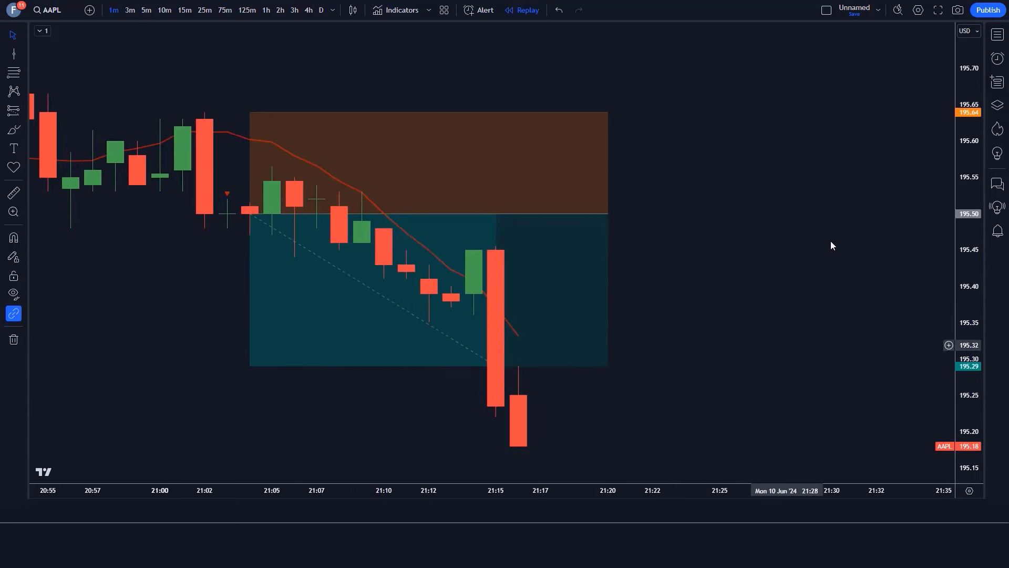
pyautogui.moveTo(608, 214); pyautogui.dragTo(524, 288)
pyautogui.click(670, 222)
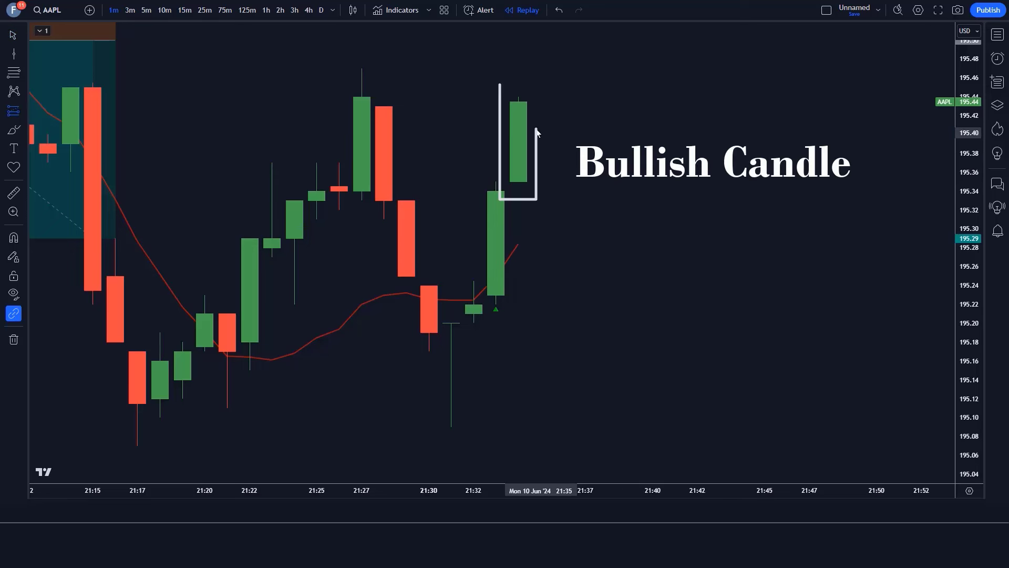
# Place a long at the buy-signal candle, stop at the prior low, target raised to 1.52 risk-reward.
pyautogui.click(518, 107)
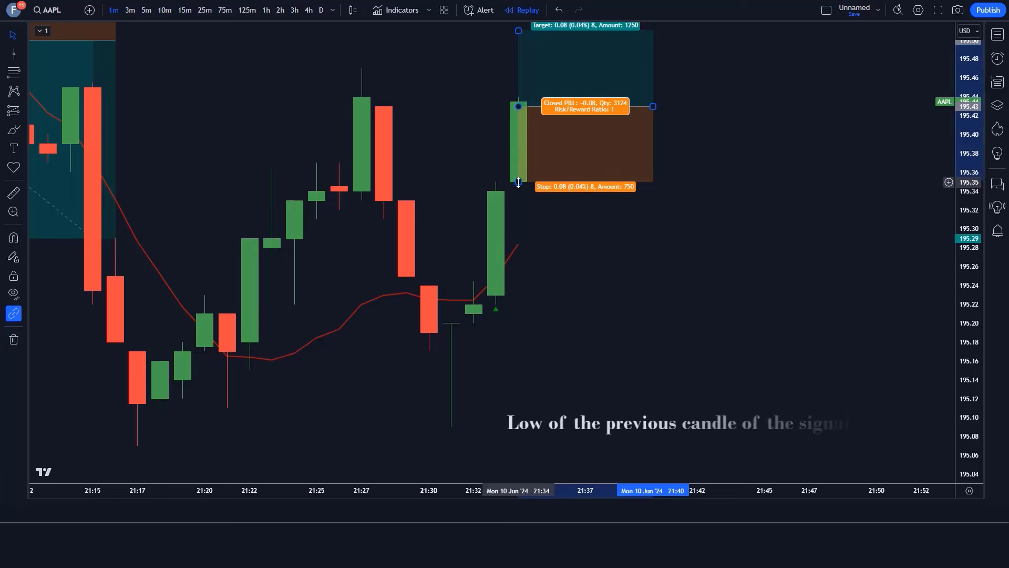
pyautogui.moveTo(519, 181); pyautogui.dragTo(517, 322)
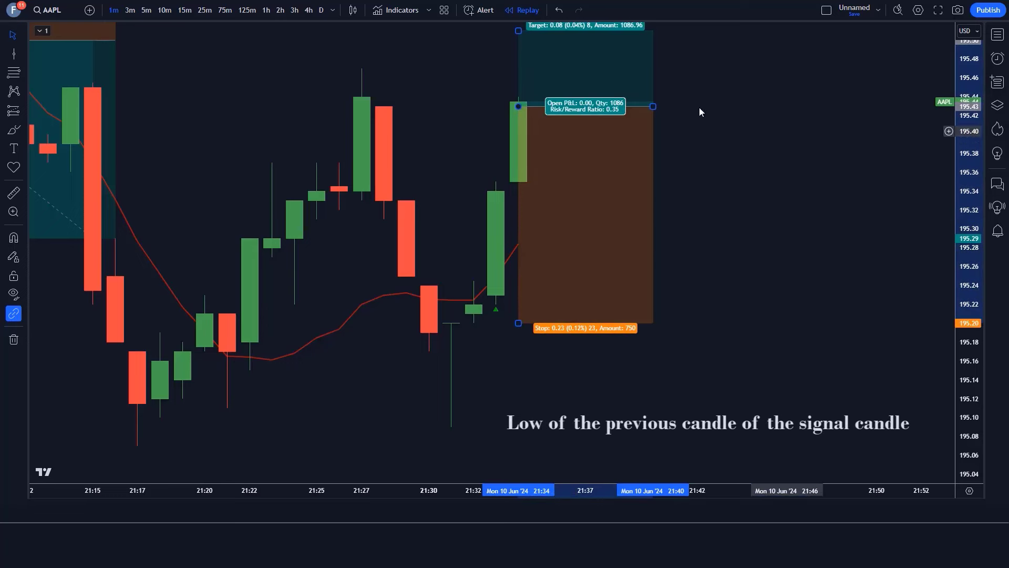
pyautogui.moveTo(518, 31); pyautogui.dragTo(518, 21)
pyautogui.moveTo(958, 294); pyautogui.dragTo(956, 318)
pyautogui.moveTo(518, 122); pyautogui.dragTo(523, 83)
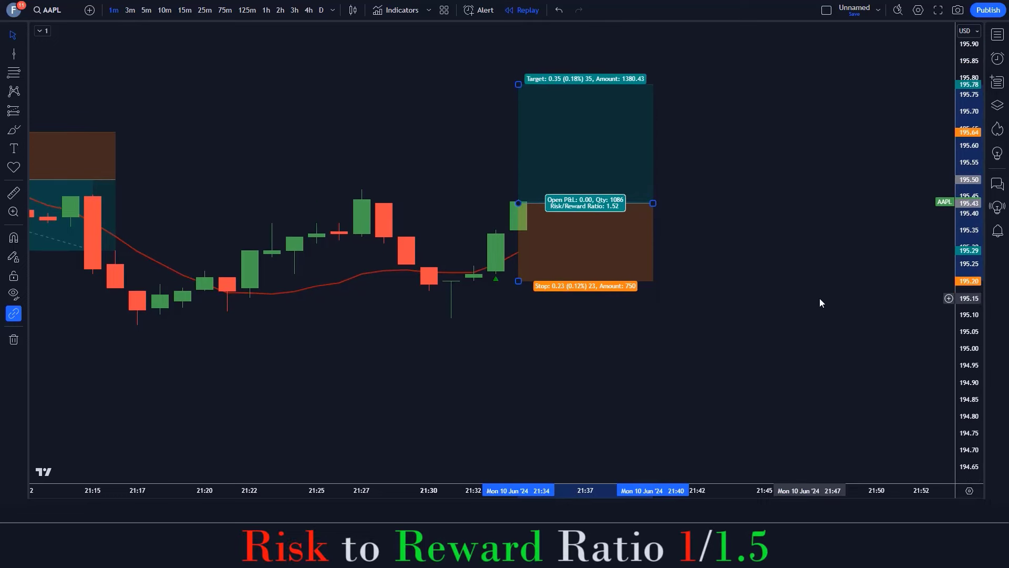
pyautogui.click(823, 320)
pyautogui.hotkey('alt', 'r')
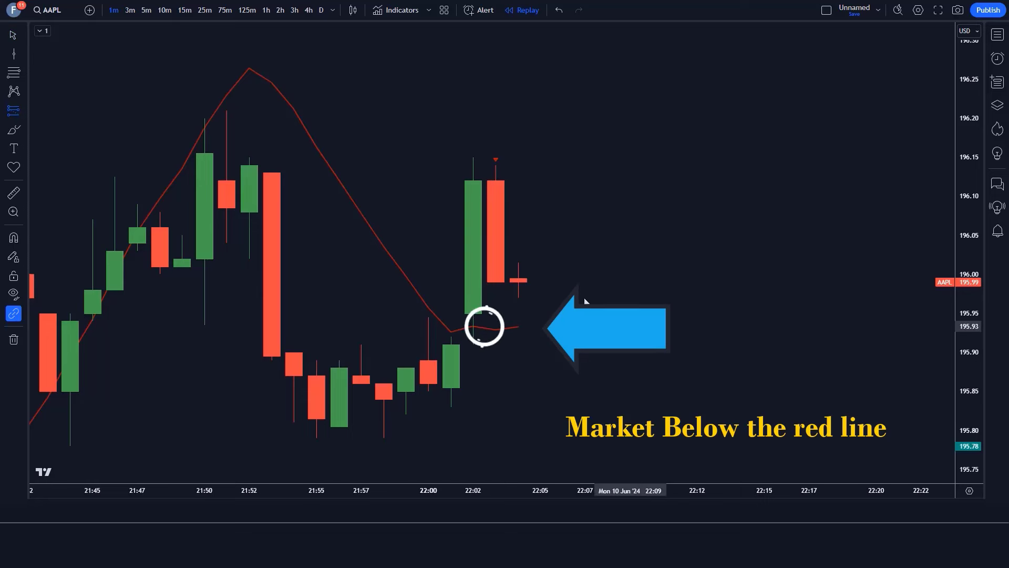
# Place a short at the sell signal with stop 196.15, target 195.75, and extend it rightward.
pyautogui.click(519, 283)
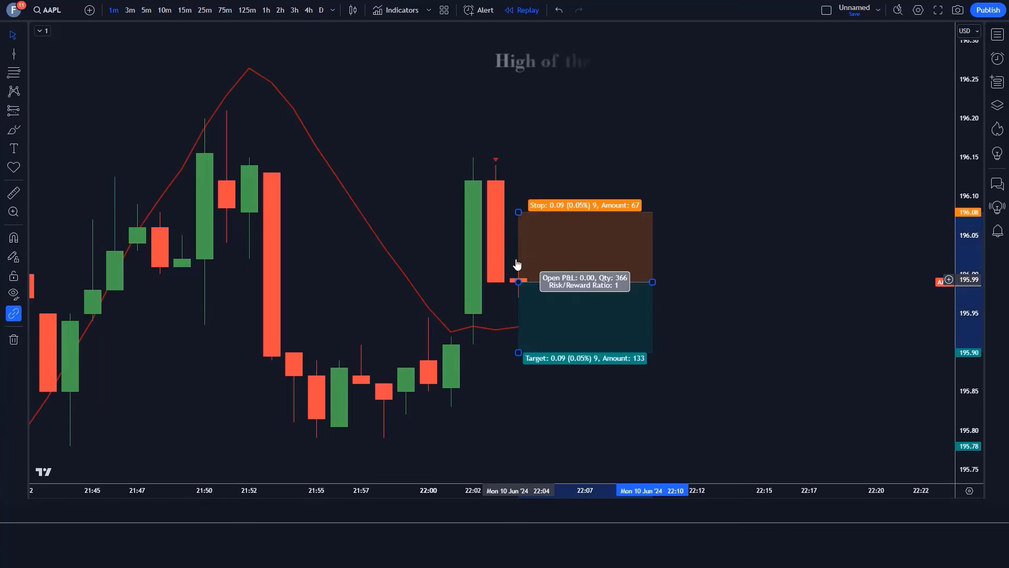
pyautogui.moveTo(519, 207); pyautogui.dragTo(521, 157)
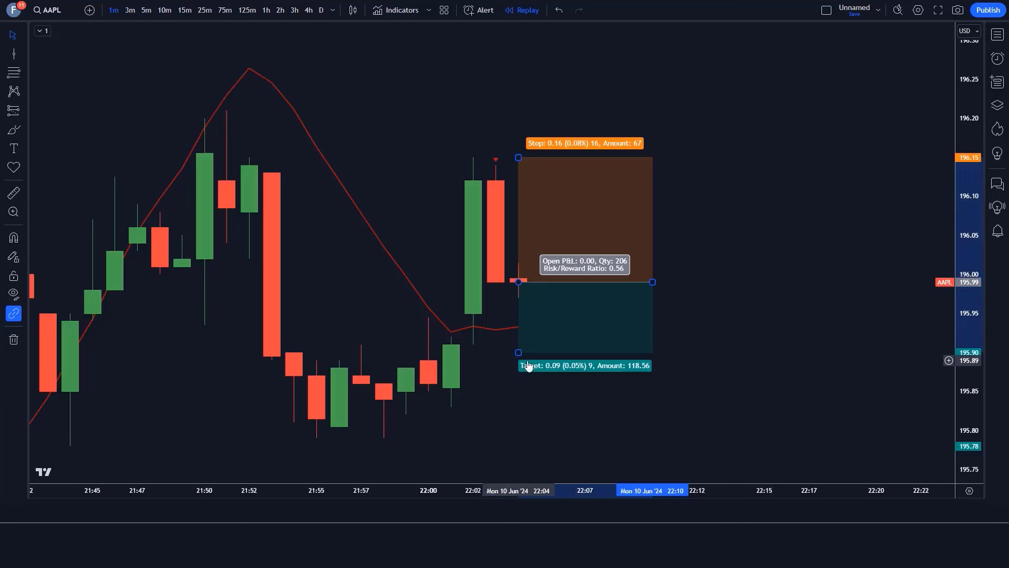
pyautogui.moveTo(518, 353); pyautogui.dragTo(523, 469)
pyautogui.click(741, 348)
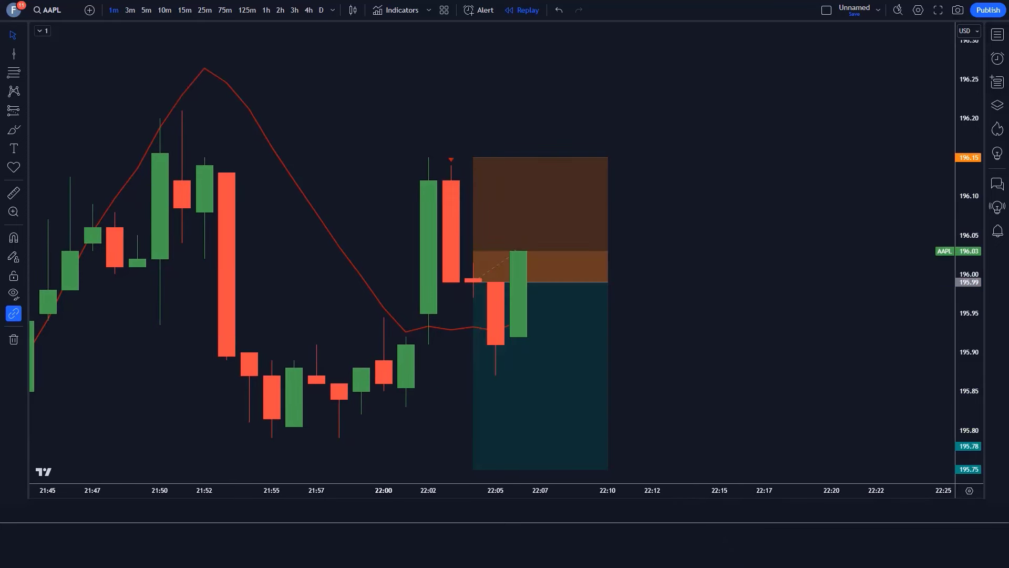
pyautogui.moveTo(516, 286)
pyautogui.moveTo(516, 286); pyautogui.dragTo(698, 287)
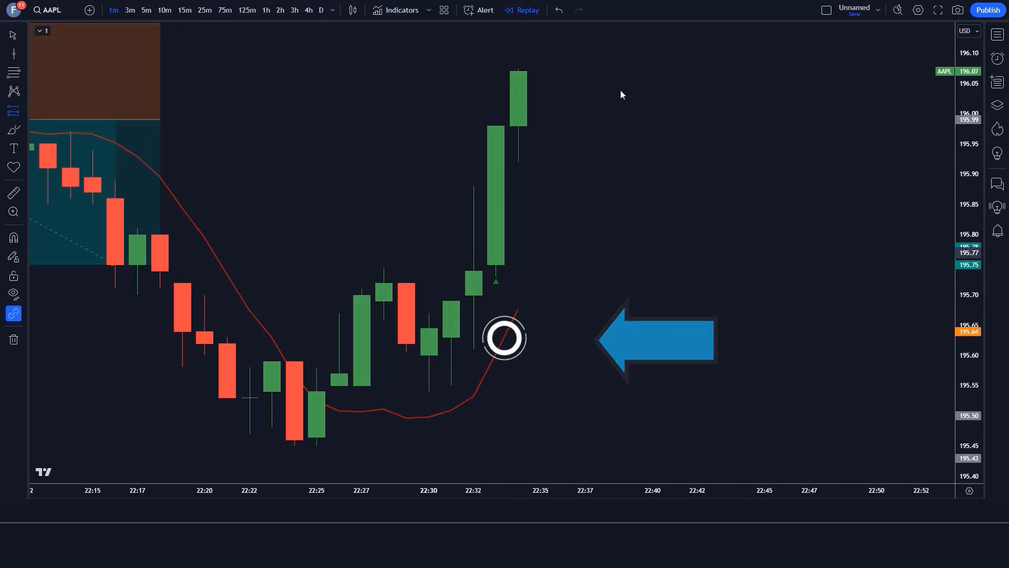
# Place a long at the buy candle with stop 195.61 and target 196.77 (R/R 1.52).
pyautogui.click(517, 75)
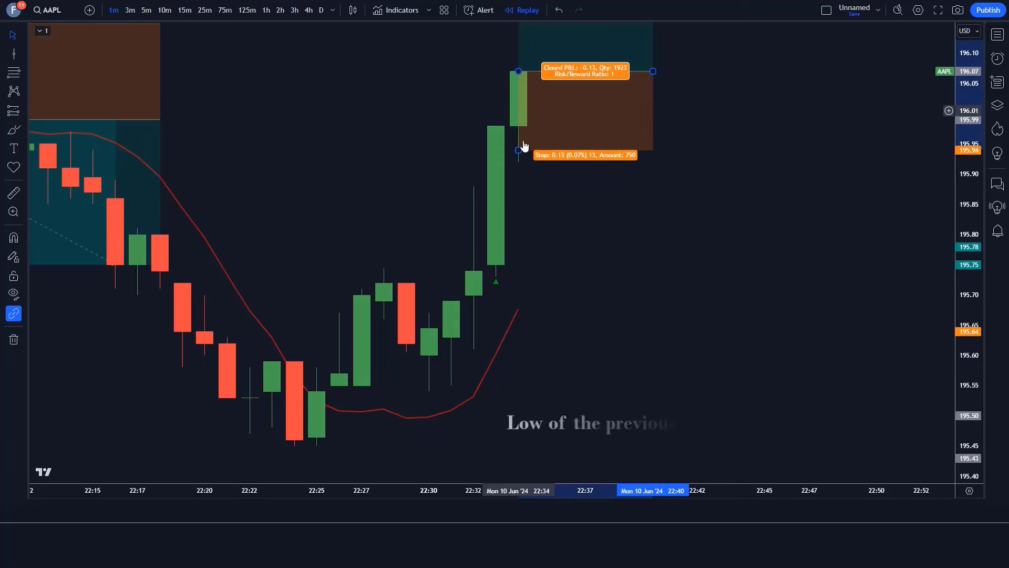
pyautogui.moveTo(518, 150); pyautogui.dragTo(517, 349)
pyautogui.moveTo(518, 23); pyautogui.dragTo(537, 62)
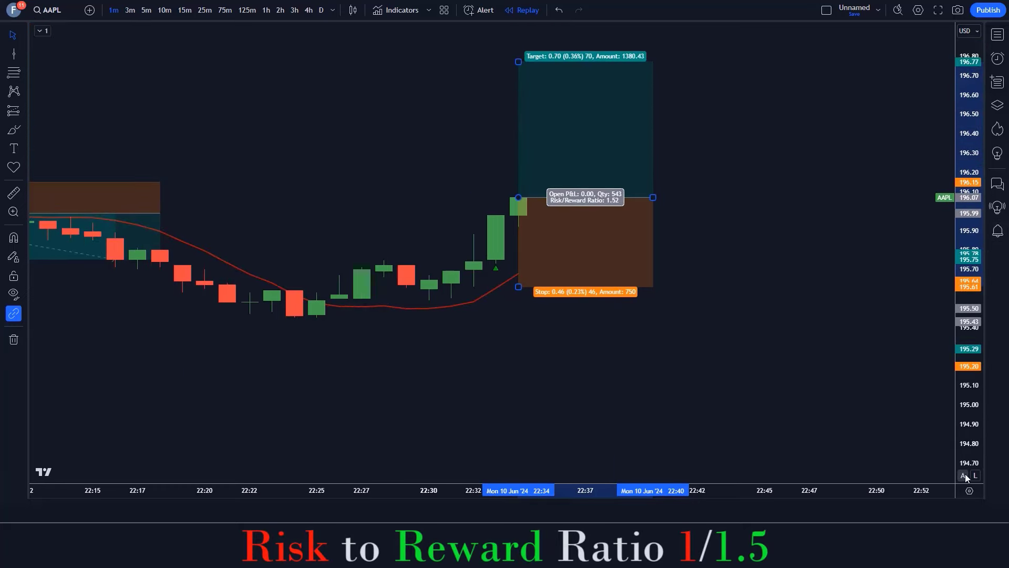
pyautogui.click(965, 475)
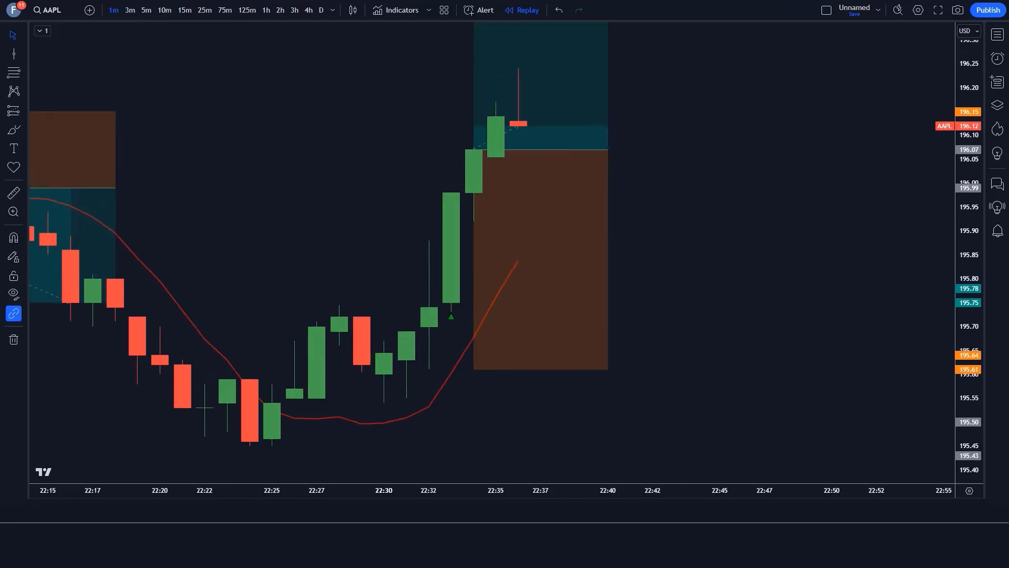
# Widen the long position box to the right.
pyautogui.moveTo(518, 194); pyautogui.dragTo(698, 195)
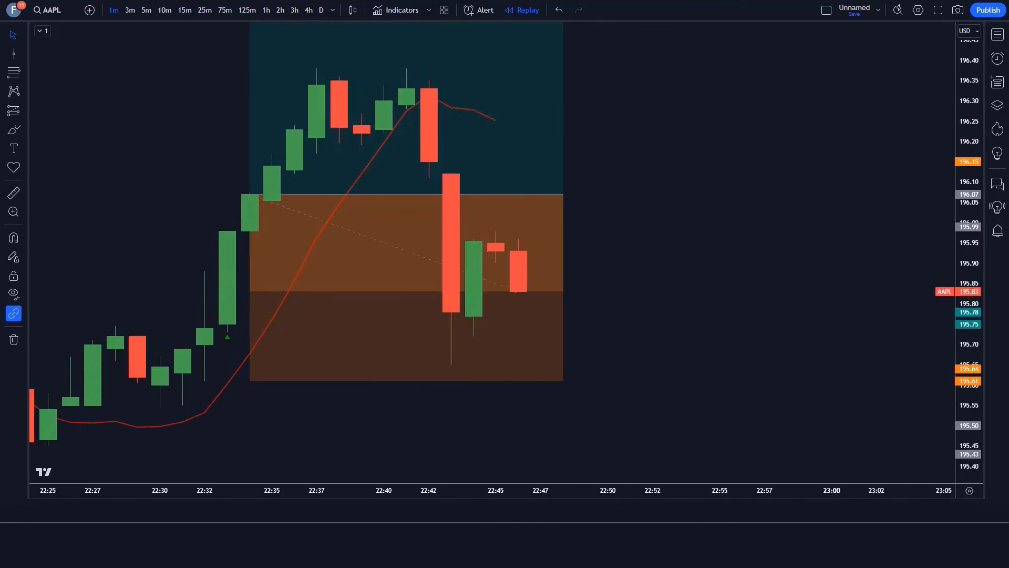
pyautogui.click(517, 203)
pyautogui.moveTo(517, 203); pyautogui.dragTo(699, 203)
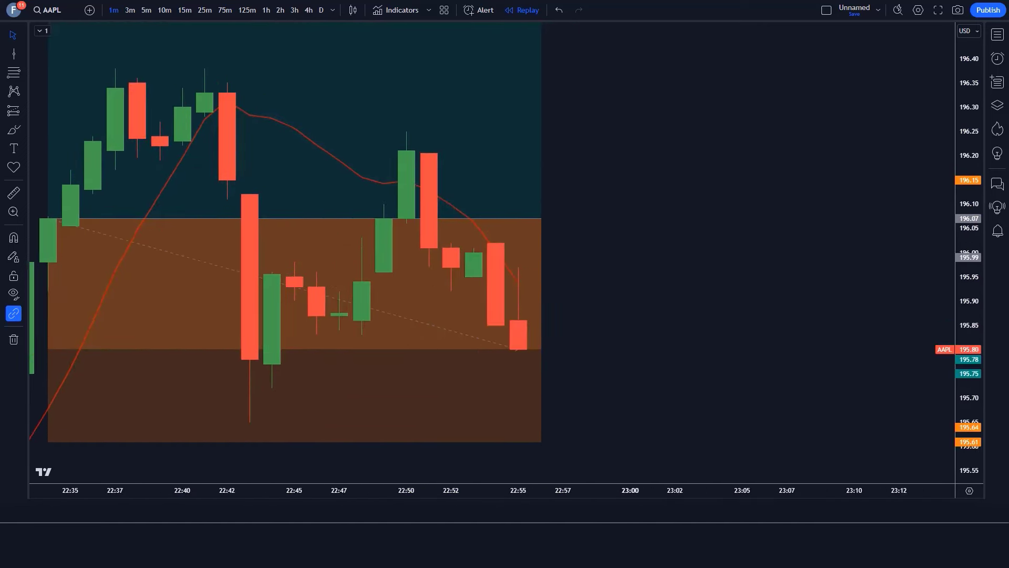
pyautogui.moveTo(520, 220); pyautogui.dragTo(457, 234)
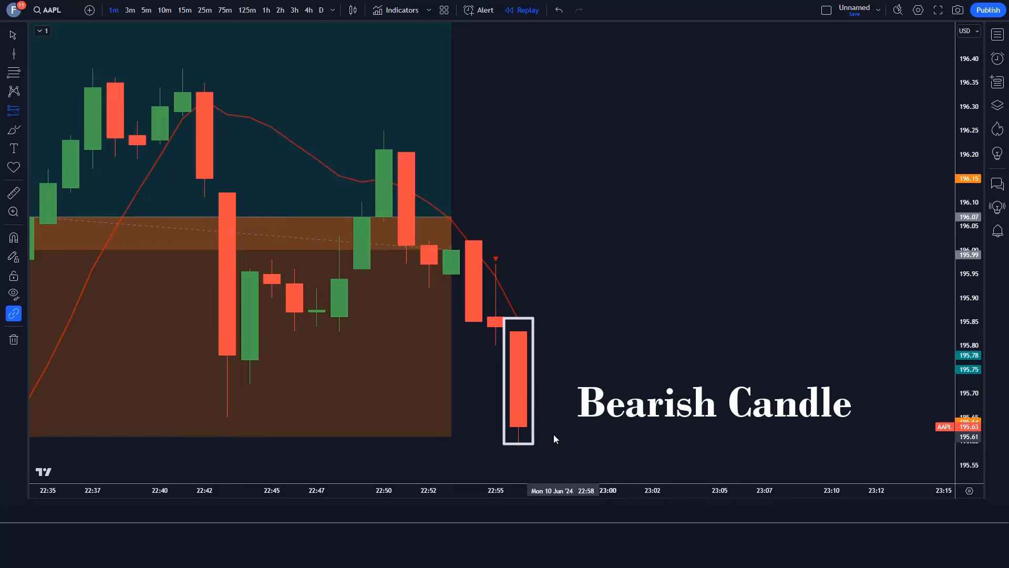
# Place a short at the bearish candle, stop above the recent high, target 195.06 (R/R 1.53), then advance replay.
pyautogui.click(518, 421)
pyautogui.moveTo(520, 345); pyautogui.dragTo(541, 240)
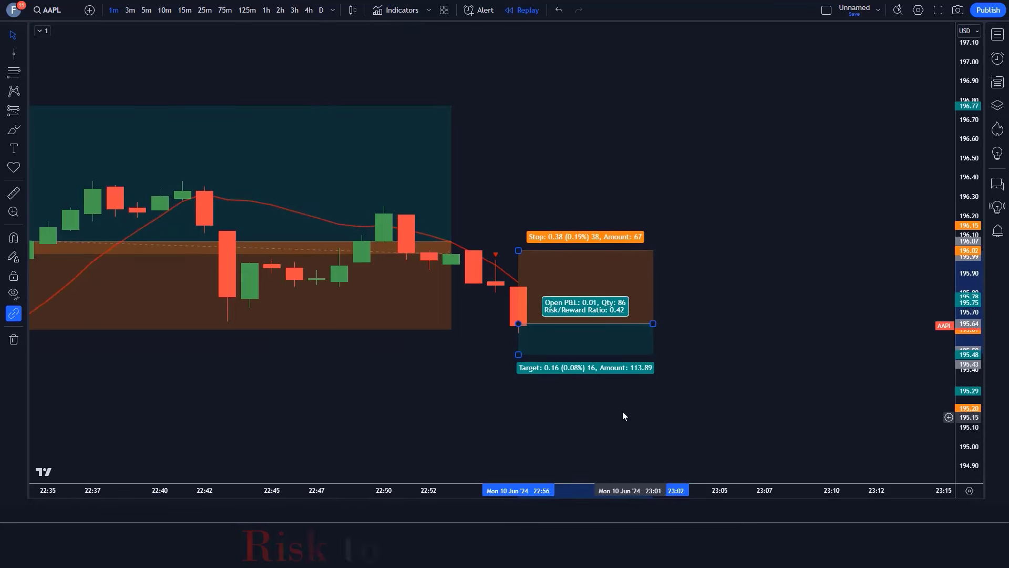
pyautogui.moveTo(520, 362); pyautogui.dragTo(519, 442)
pyautogui.doubleClick(965, 475)
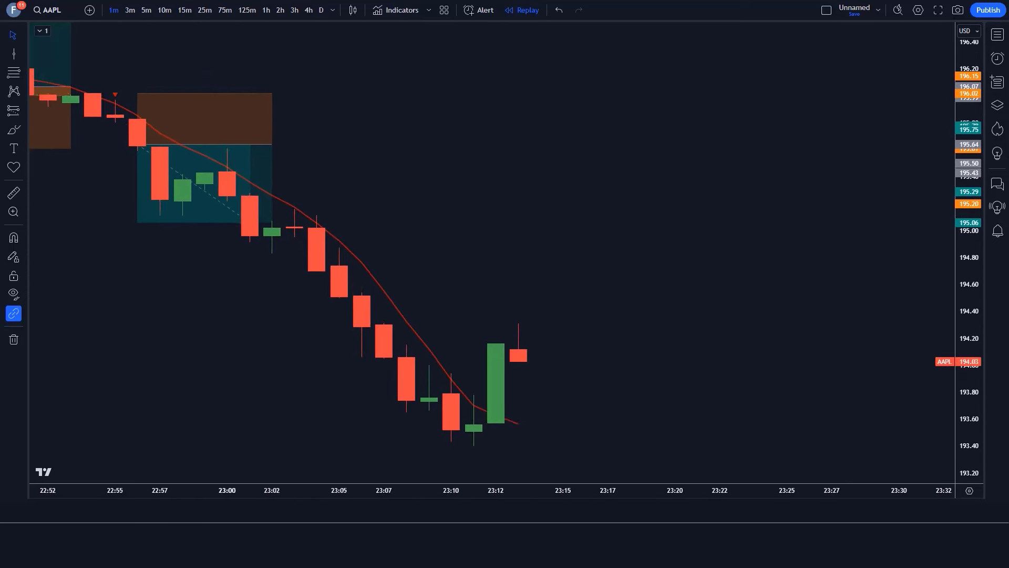
pyautogui.hotkey('alt', 'f')
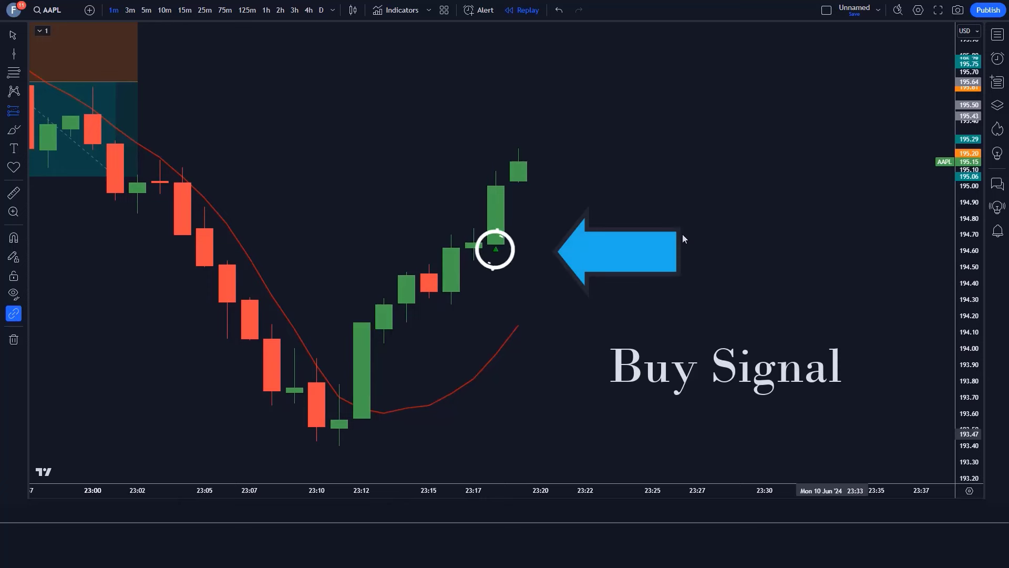
# Place a long at 195.14 with stop 194.56 and a 1:1.5 target, then widen it rightward.
pyautogui.click(519, 168)
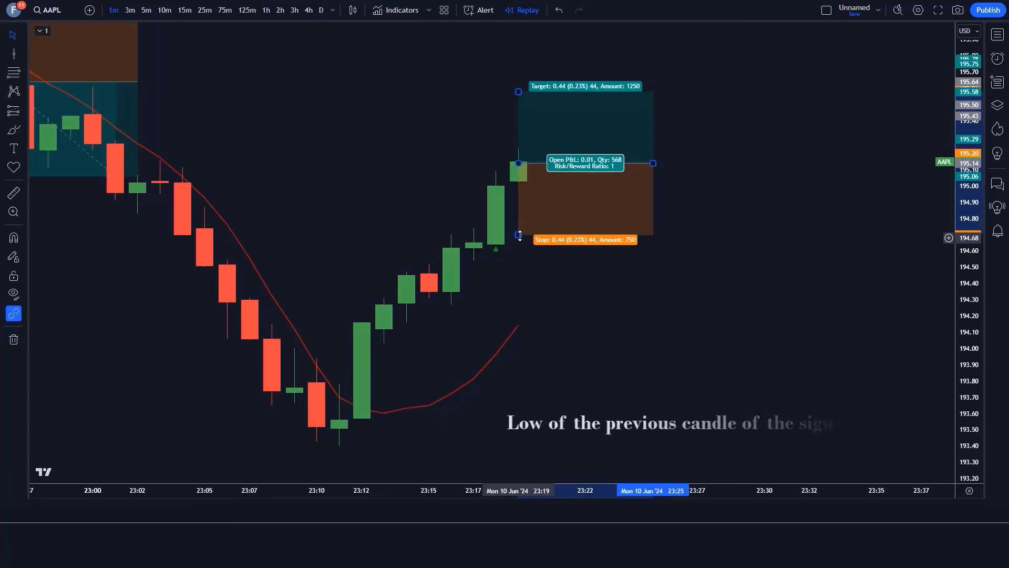
pyautogui.moveTo(520, 234); pyautogui.dragTo(520, 257)
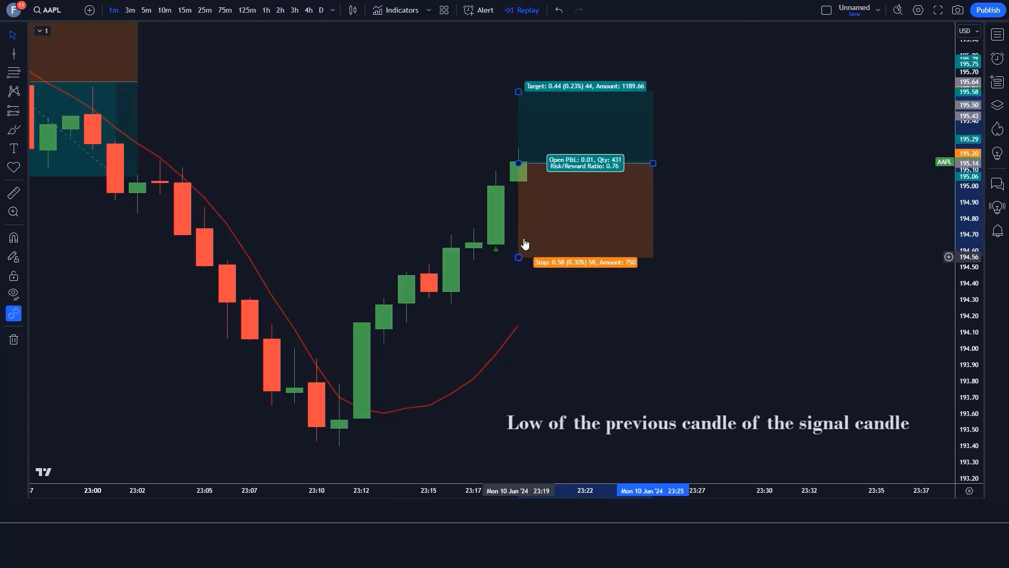
pyautogui.moveTo(518, 90); pyautogui.dragTo(523, 19)
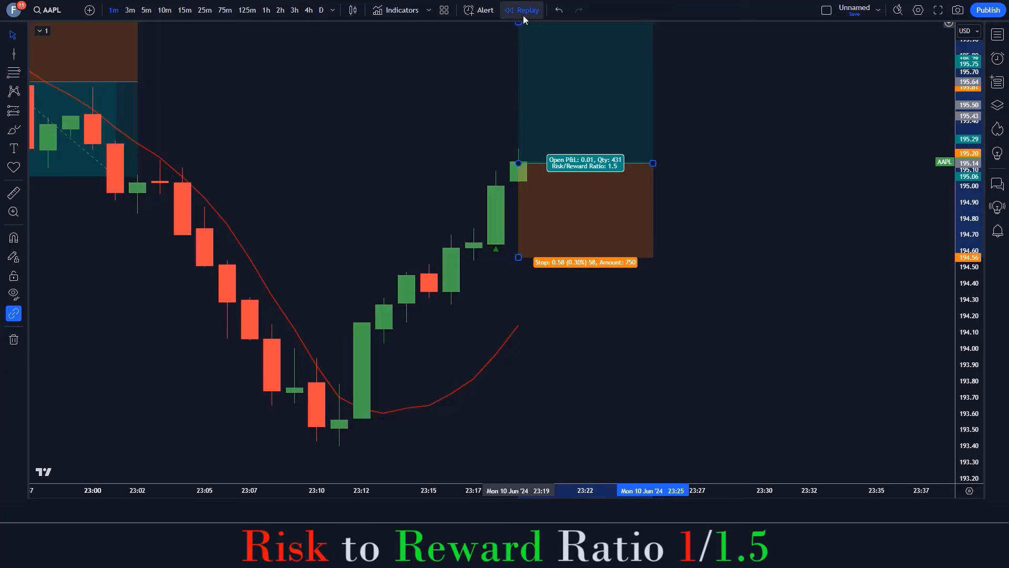
pyautogui.click(681, 210)
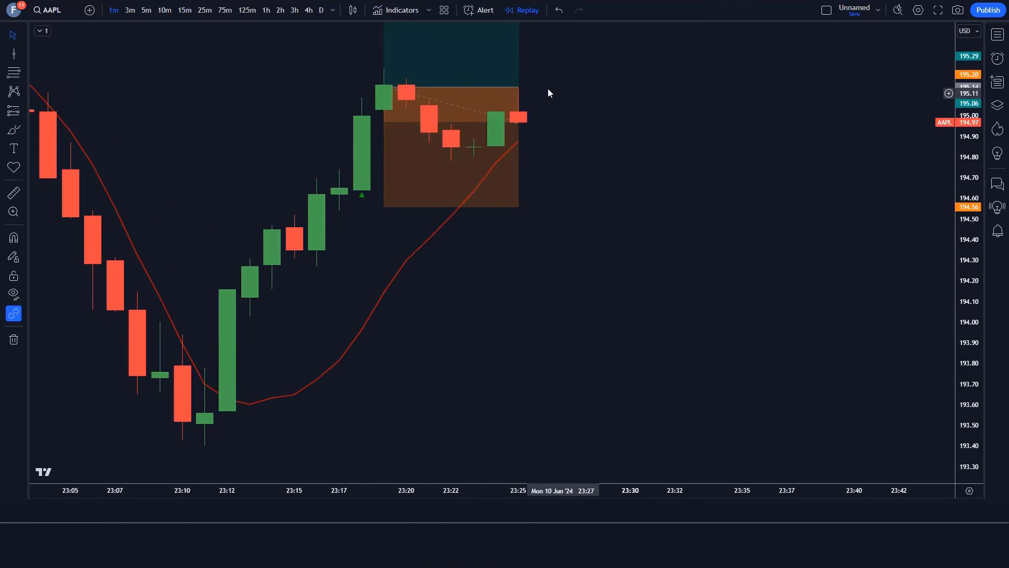
pyautogui.moveTo(540, 90); pyautogui.dragTo(676, 92)
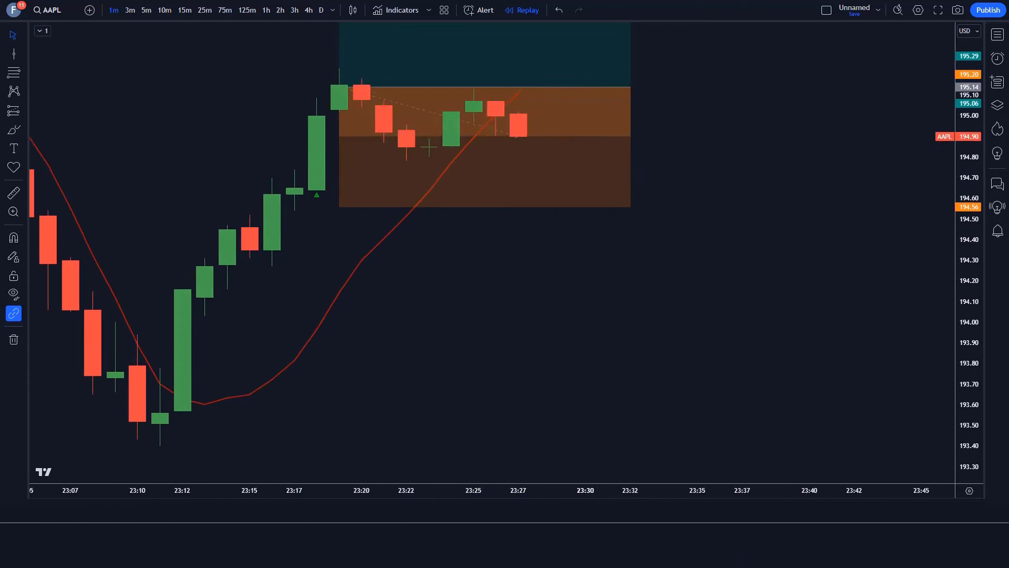
pyautogui.moveTo(518, 105); pyautogui.dragTo(698, 106)
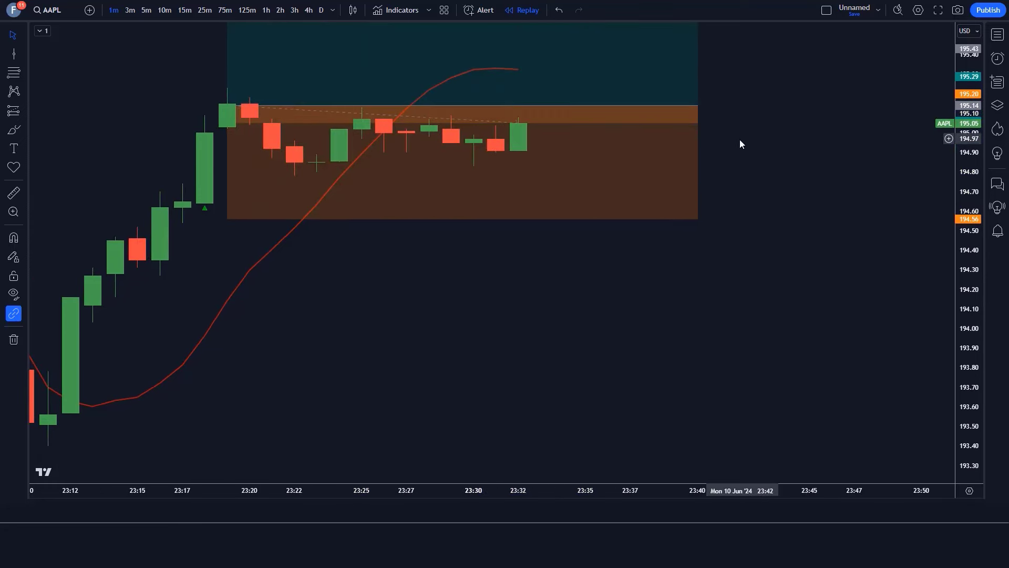